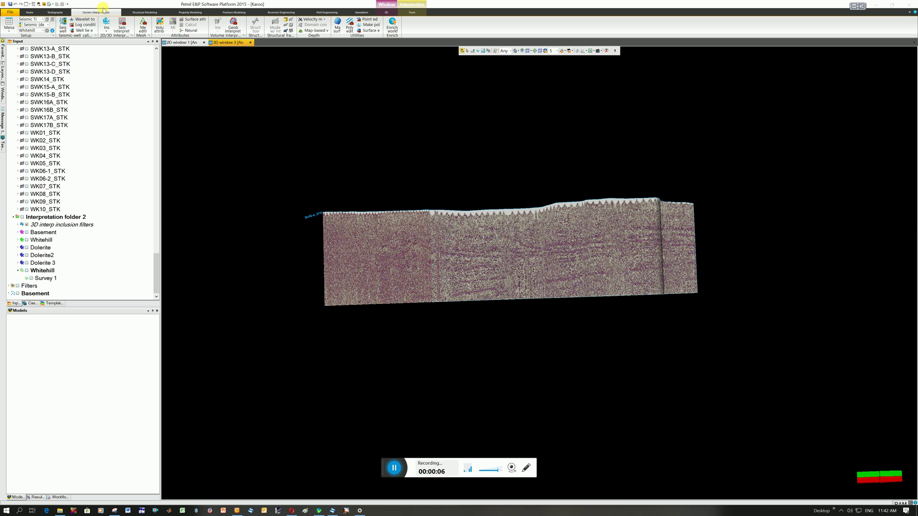
Create a new empty interpretation window from the Home tab's Window list
left_click(29, 13)
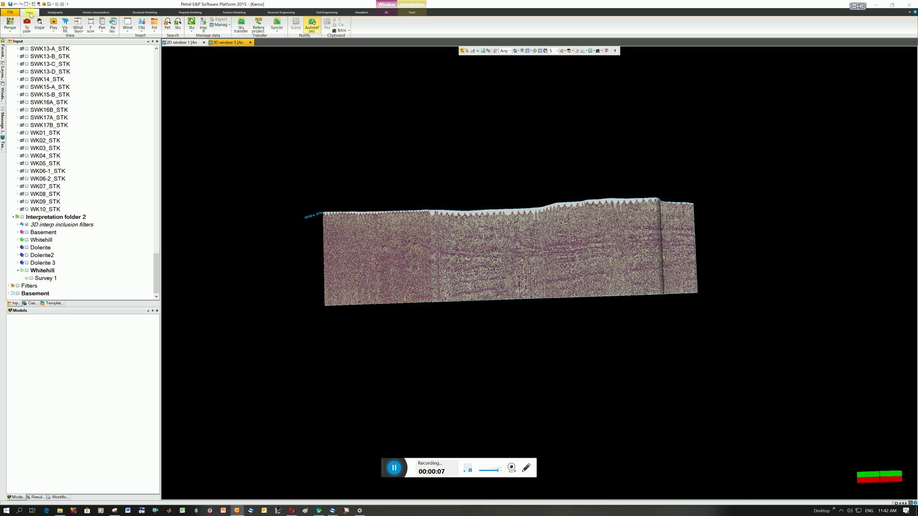
left_click(125, 32)
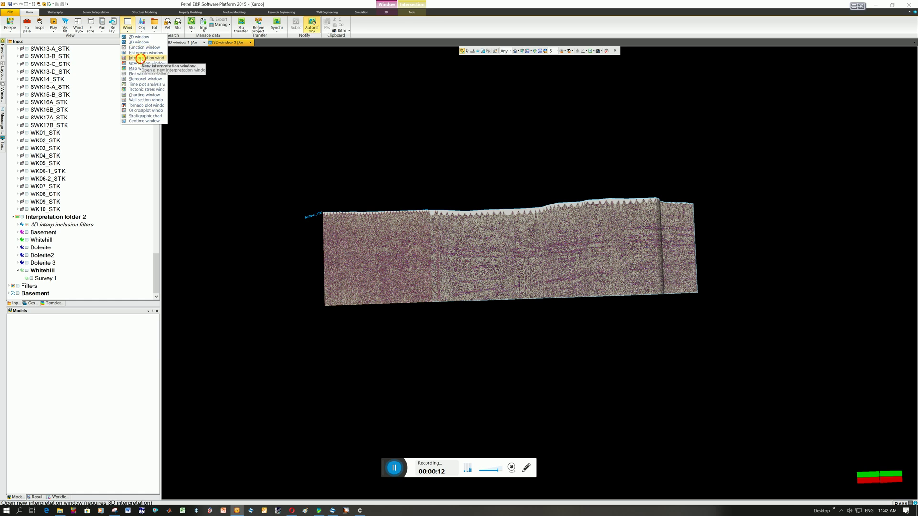
left_click(140, 59)
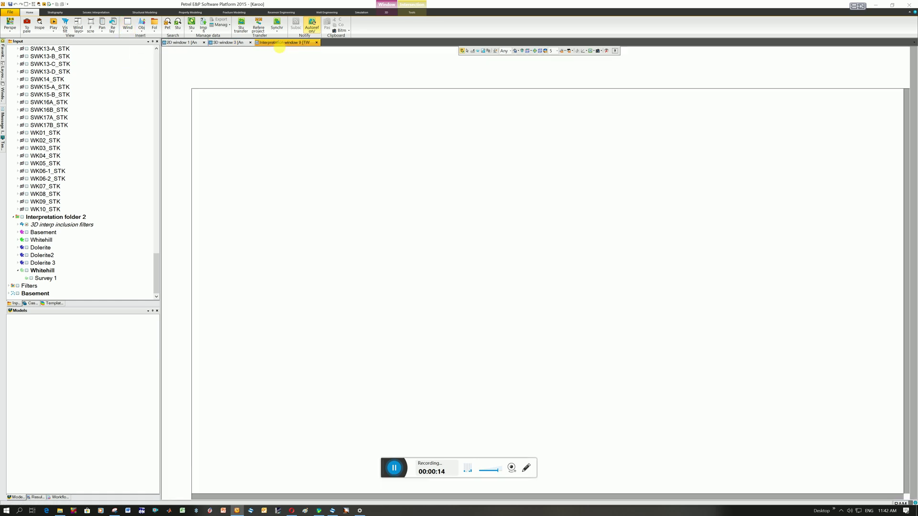
Display BV05-C_STK in the interpretation window, zoomed and panned so trace 1 and the top show
left_click_drag(159, 277, 159, 116)
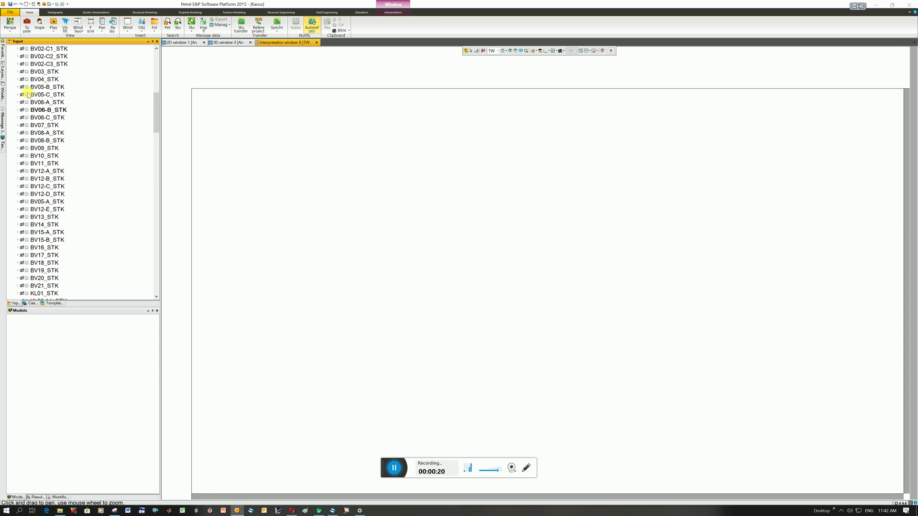
left_click(27, 94)
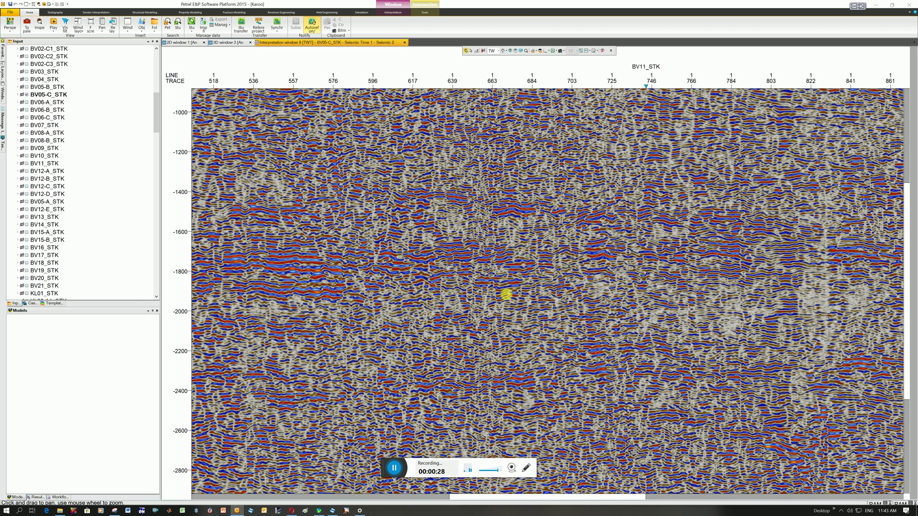
scroll(506, 294, "down", 5)
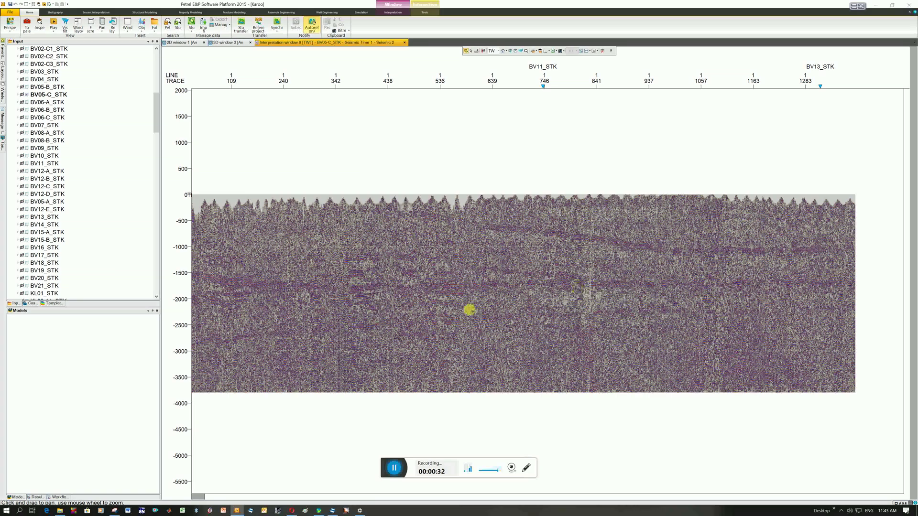
scroll(495, 317, "down", 2)
scroll(484, 315, "up", 2)
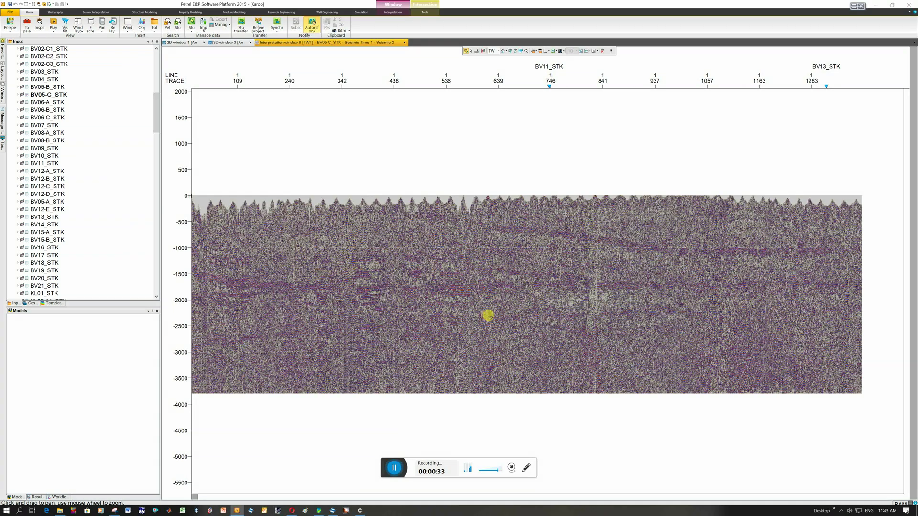
mouse_move(500, 323)
left_mouse_down()
mouse_move(526, 316)
mouse_move(510, 314)
left_mouse_up()
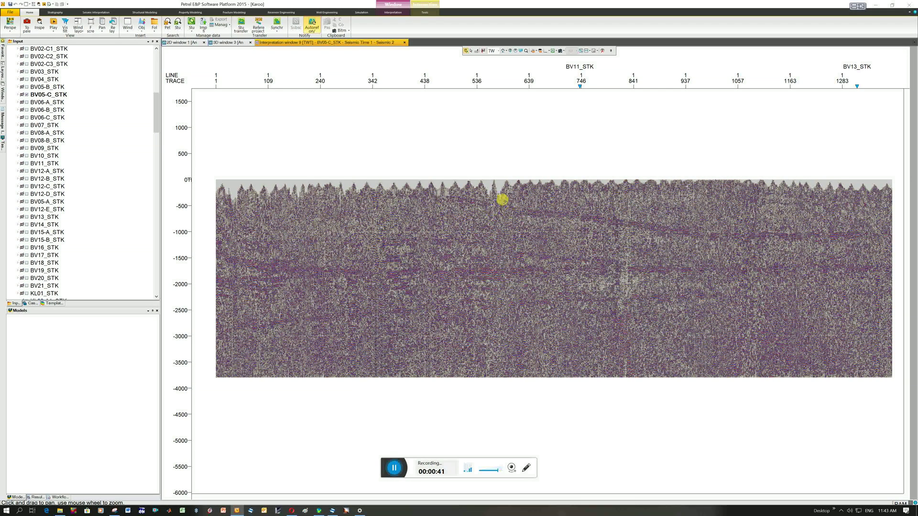
Activate seeded 2D autotracking in the seismic interpretation Tool Palette and move the palette clear of the reflector
left_click(100, 12)
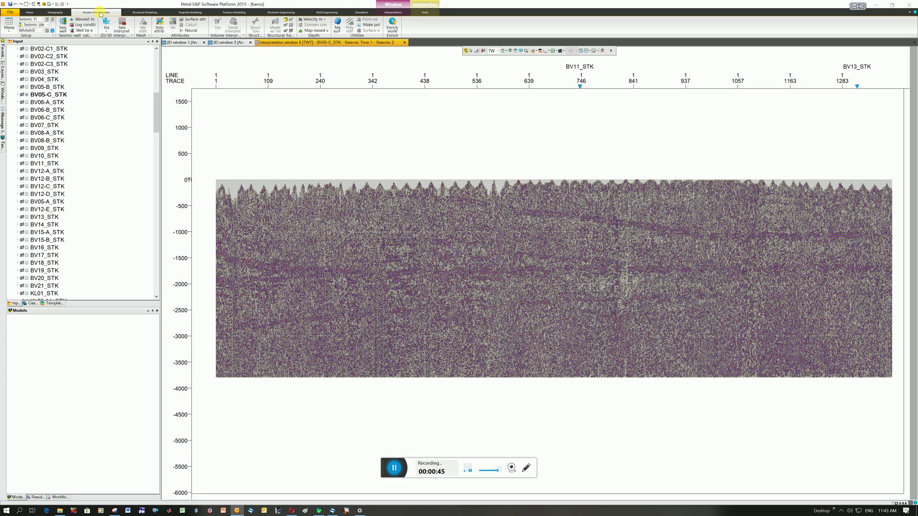
left_click(125, 25)
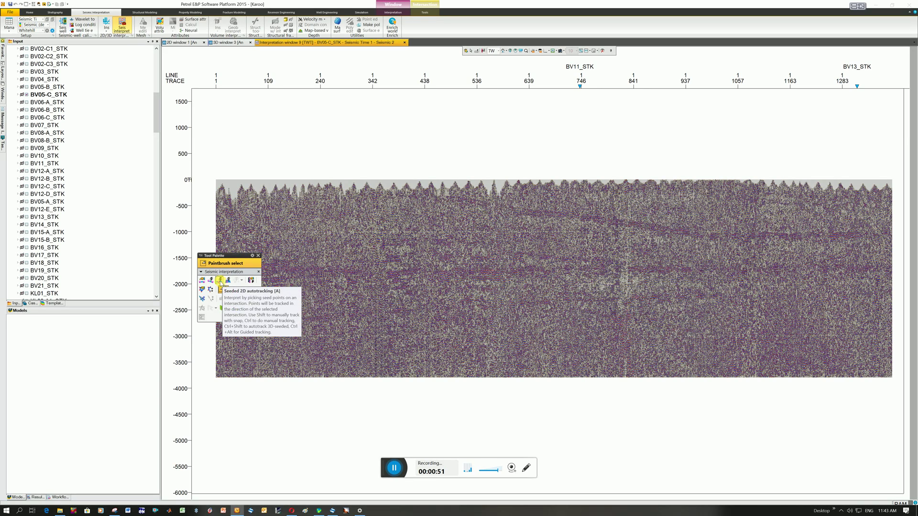
left_click(220, 281)
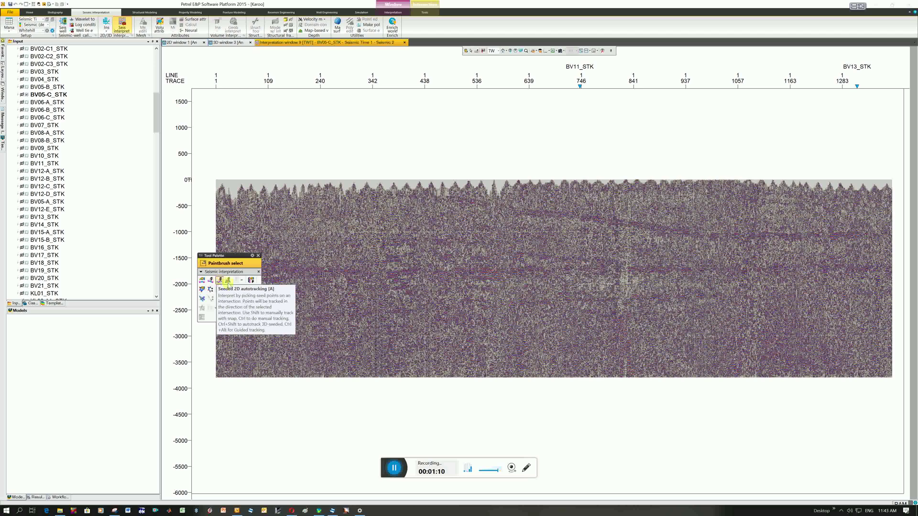
left_click(220, 280)
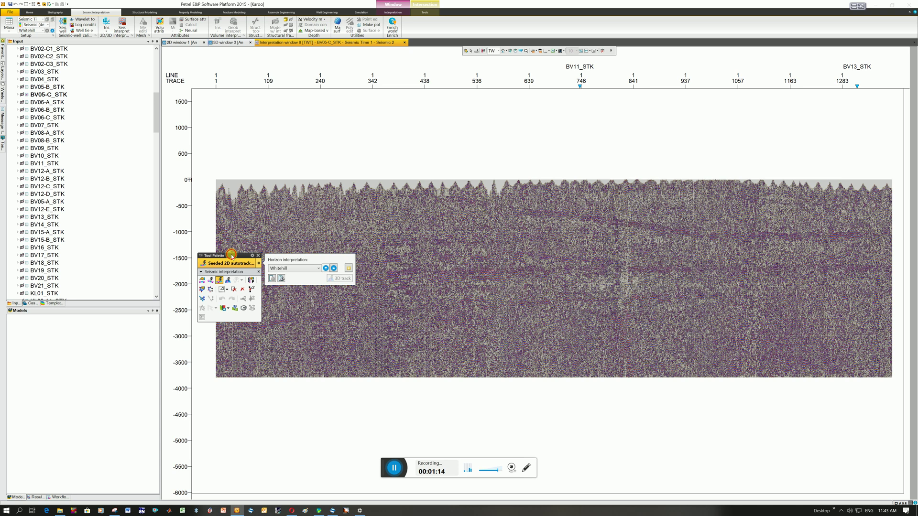
left_click_drag(231, 255, 233, 170)
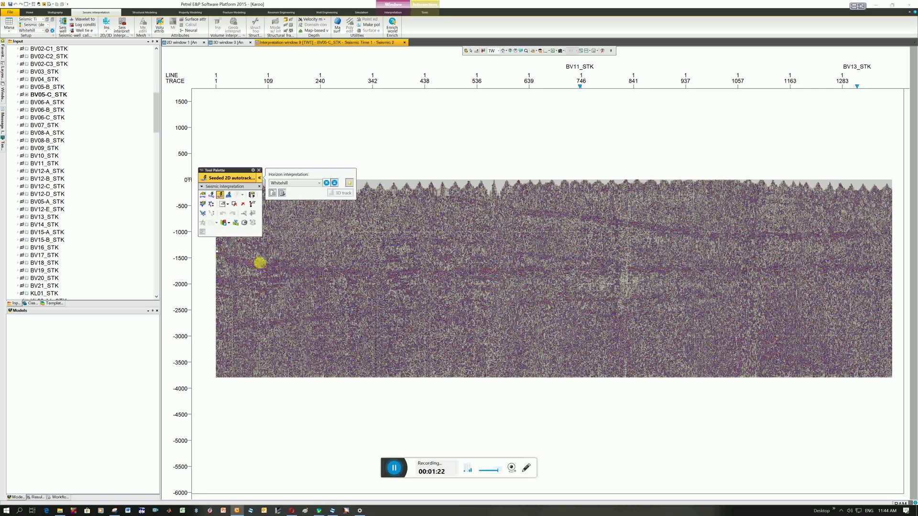
Autotrack Whitehill along the -1700 ms reflector with seed points from left edge to right edge
left_click(259, 263)
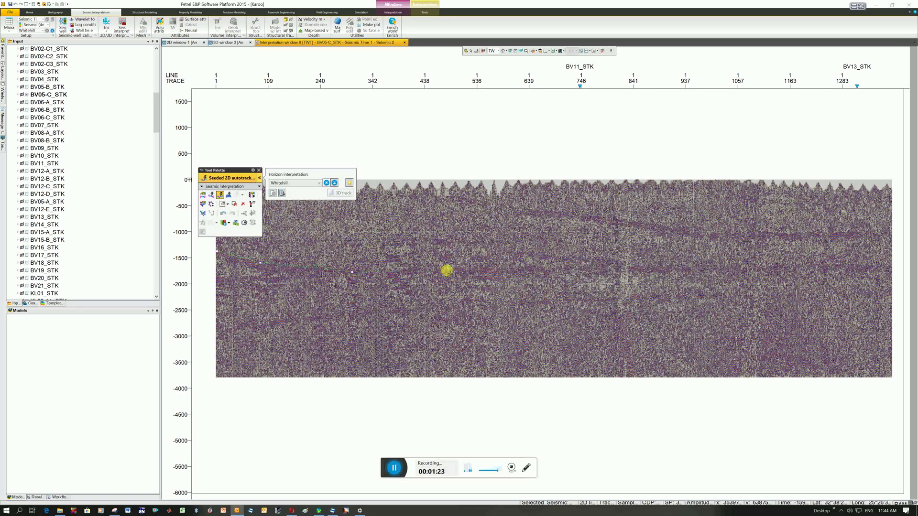
left_click(447, 270)
left_click(567, 268)
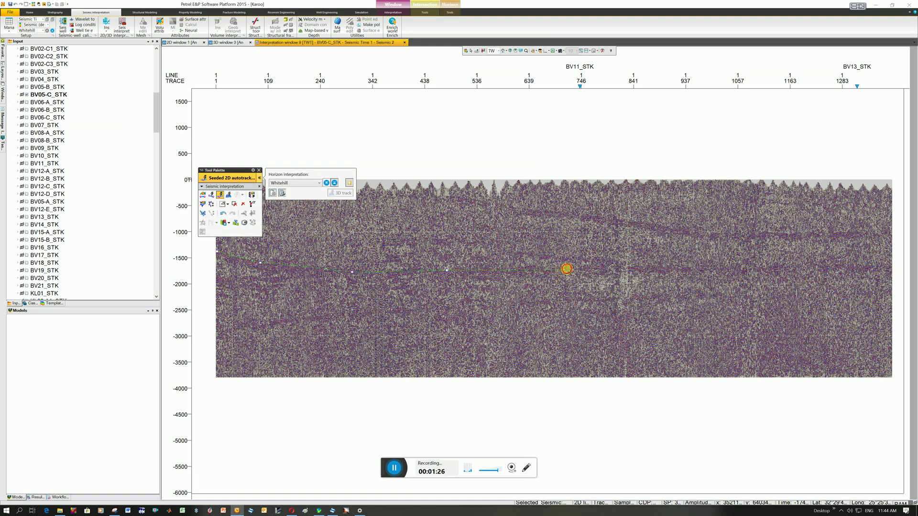
left_click(693, 268)
left_click(789, 268)
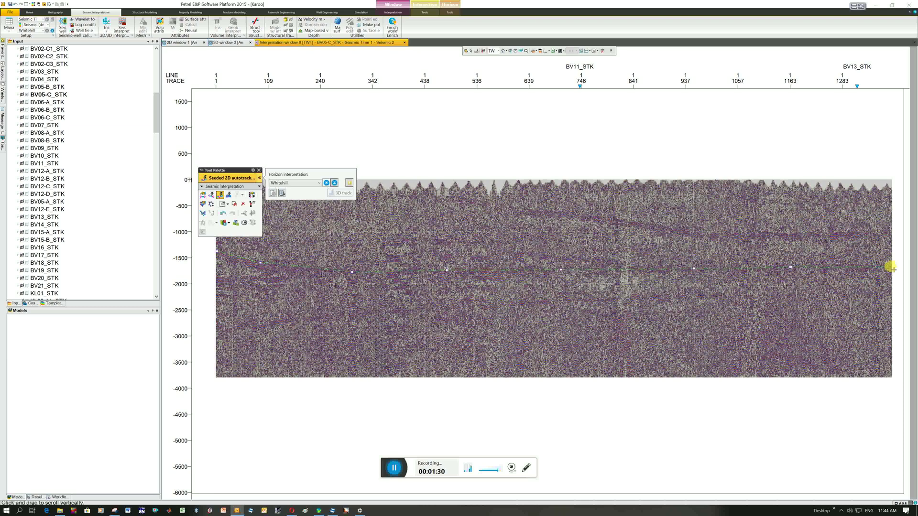
left_click(892, 267)
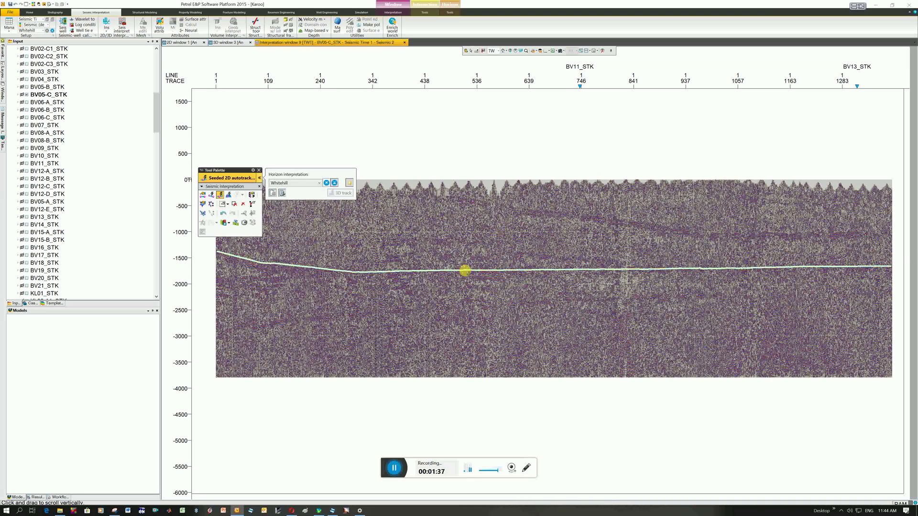
left_click(393, 468)
left_click(271, 193)
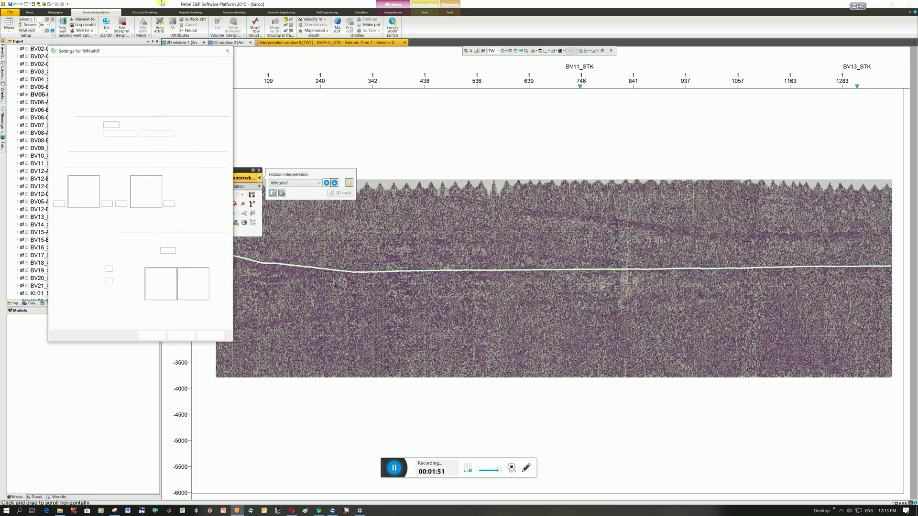
left_click(86, 66)
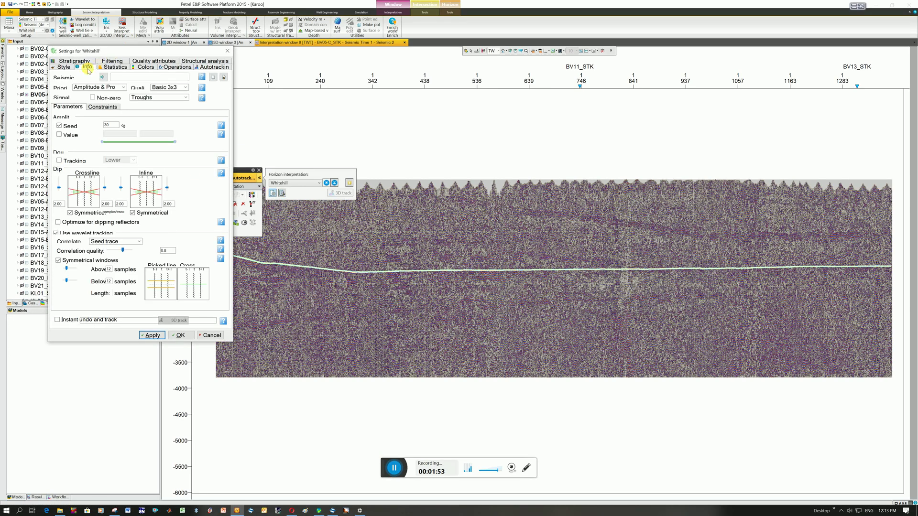
left_click(211, 334)
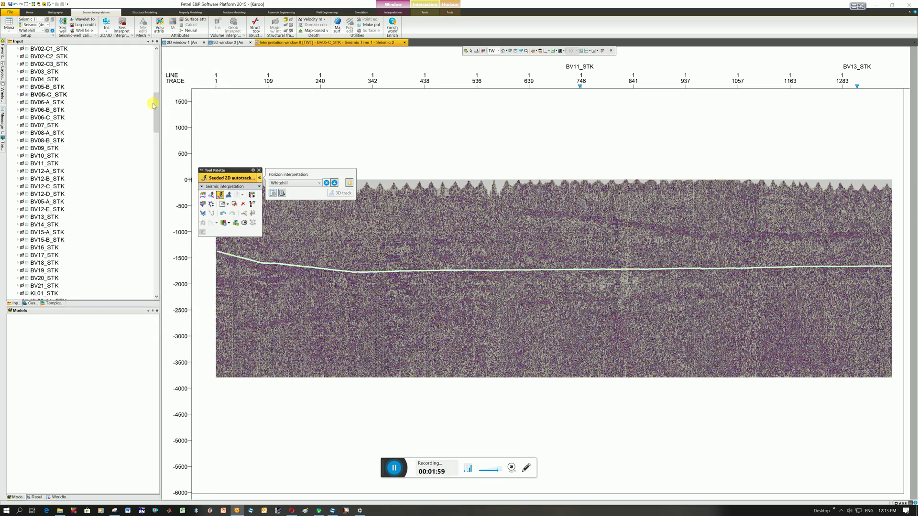
Create Interpretation window 10 through Home > Window > Interpretation window
left_click_drag(154, 105, 154, 271)
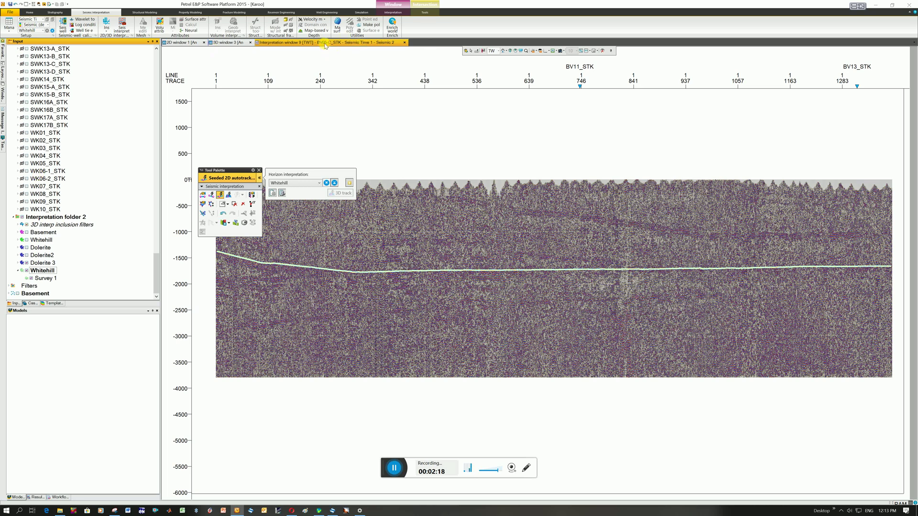
scroll(45, 149, "up", 4)
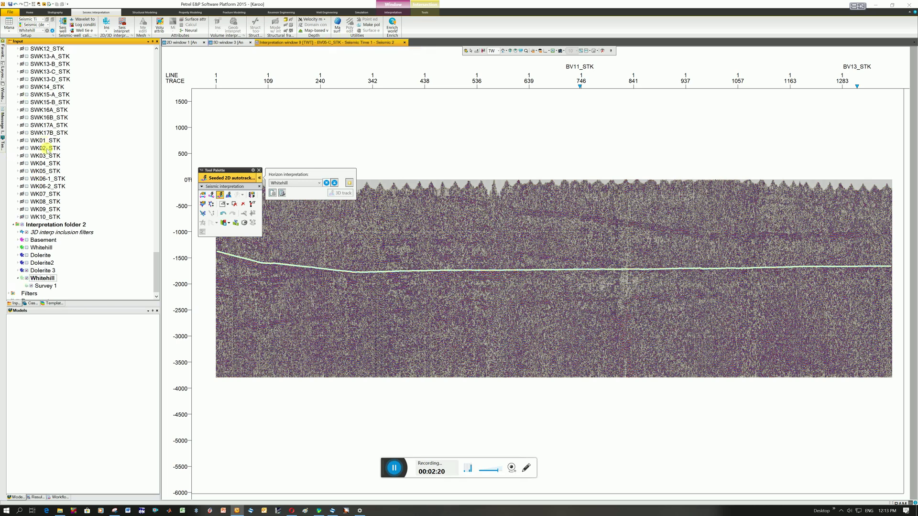
left_click_drag(156, 264, 161, 247)
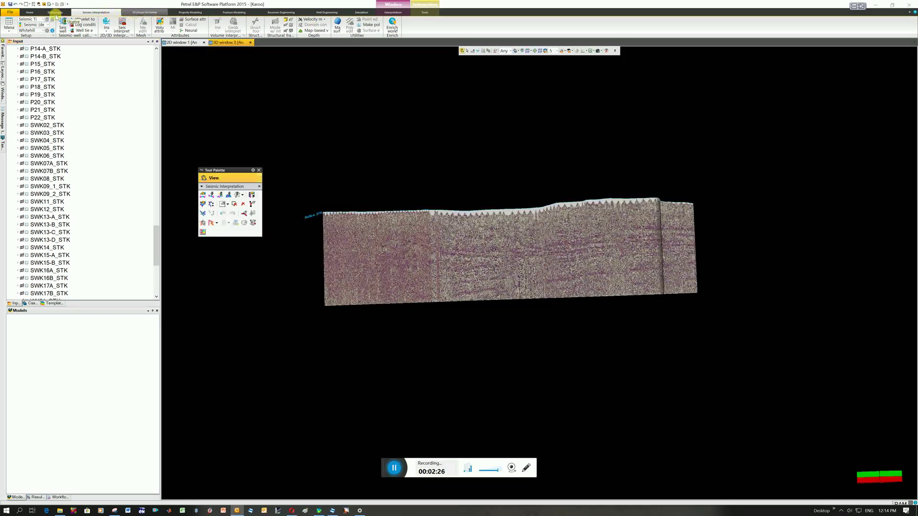
left_click(30, 12)
left_click(127, 25)
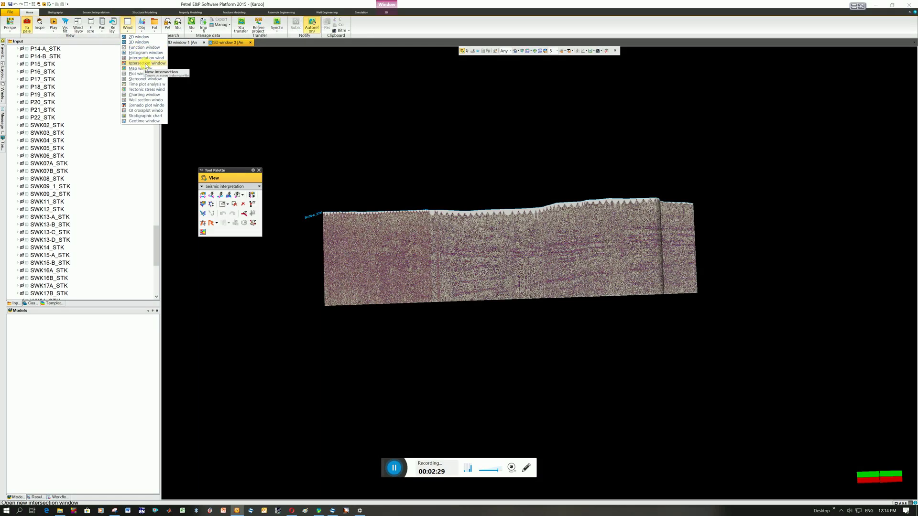
left_click(146, 58)
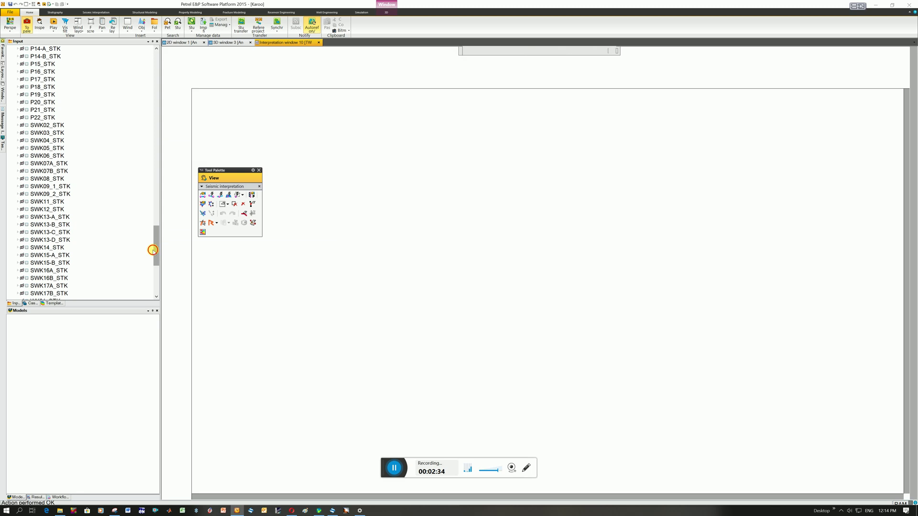
Tick the BV06-C_STK line in the Input tree to show it in the new window
scroll(156, 196, "up", 20)
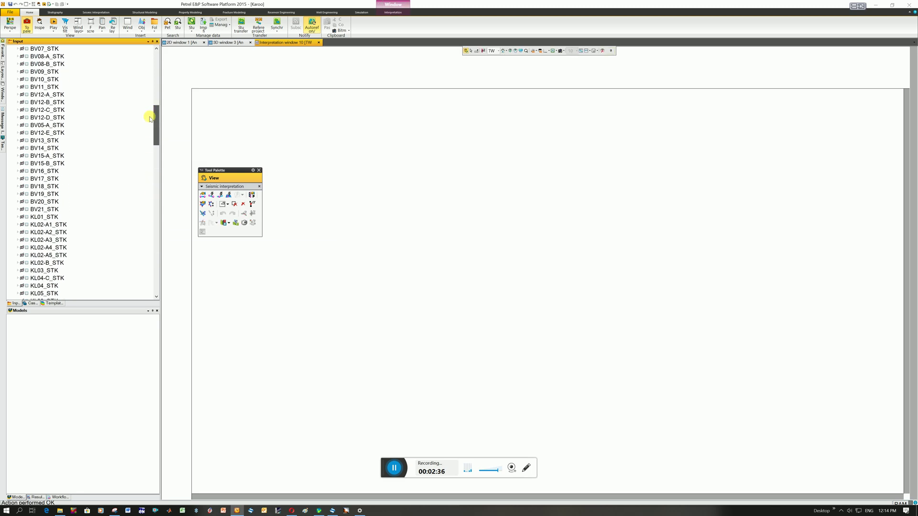
scroll(150, 114, "up", 2)
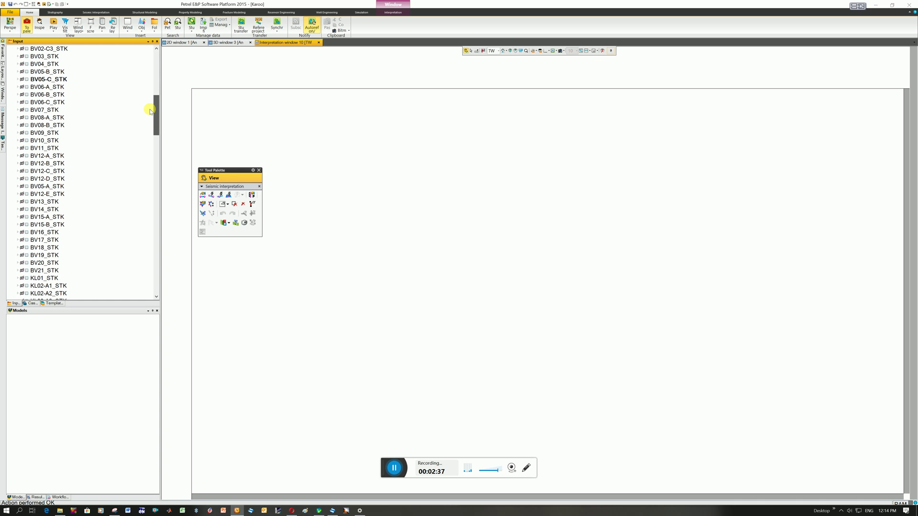
left_click(27, 102)
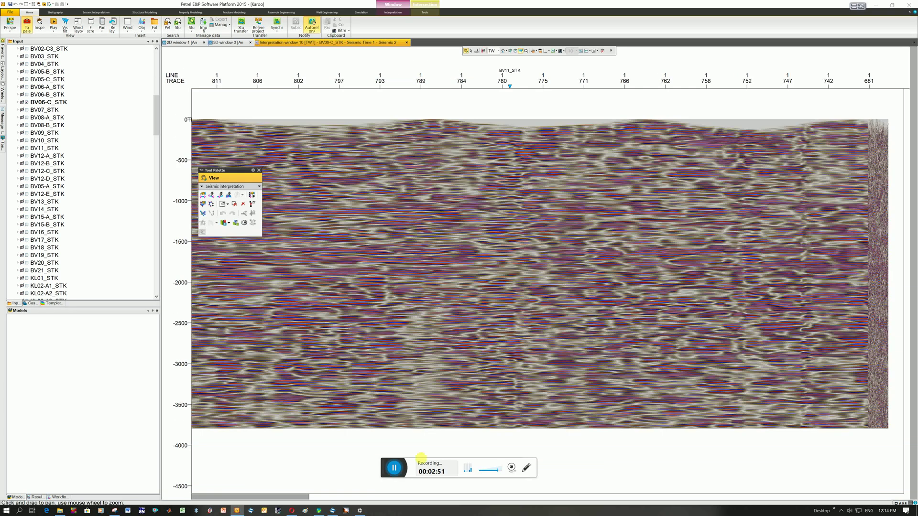
left_click(394, 468)
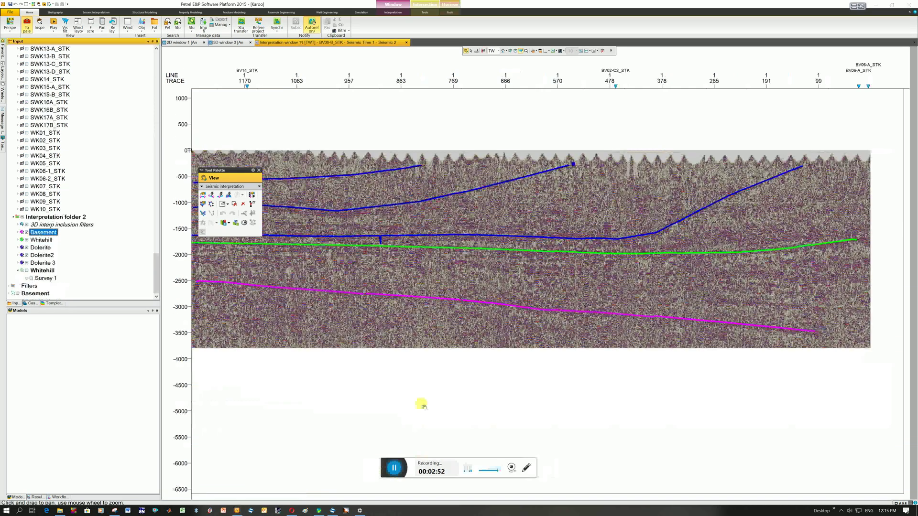
Focus the BV06-B_STK section and select the horizons from Basement through Dolerite 3
left_click(422, 406)
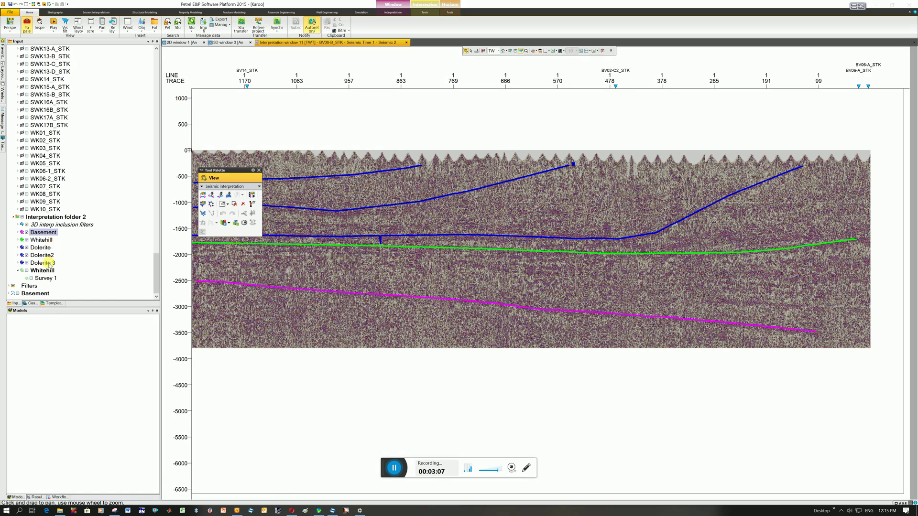
left_click(48, 264, "shift")
right_click(50, 264)
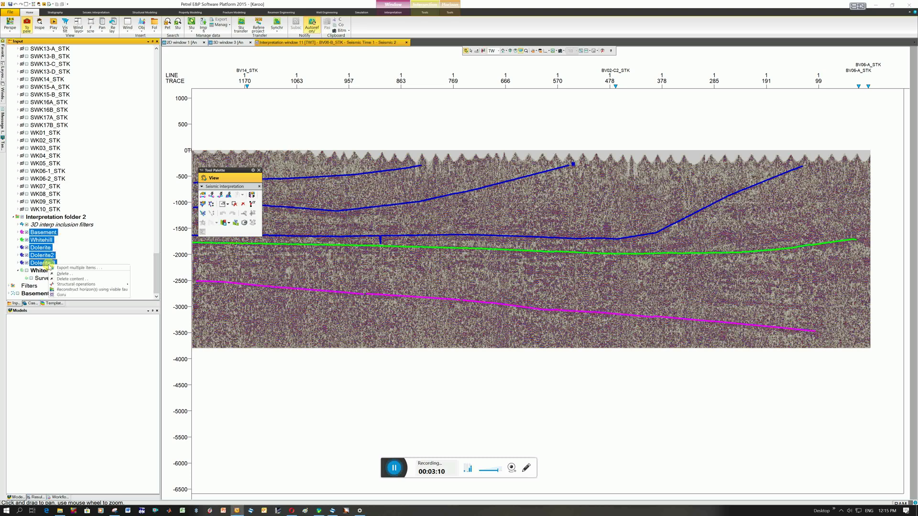
left_click(92, 267)
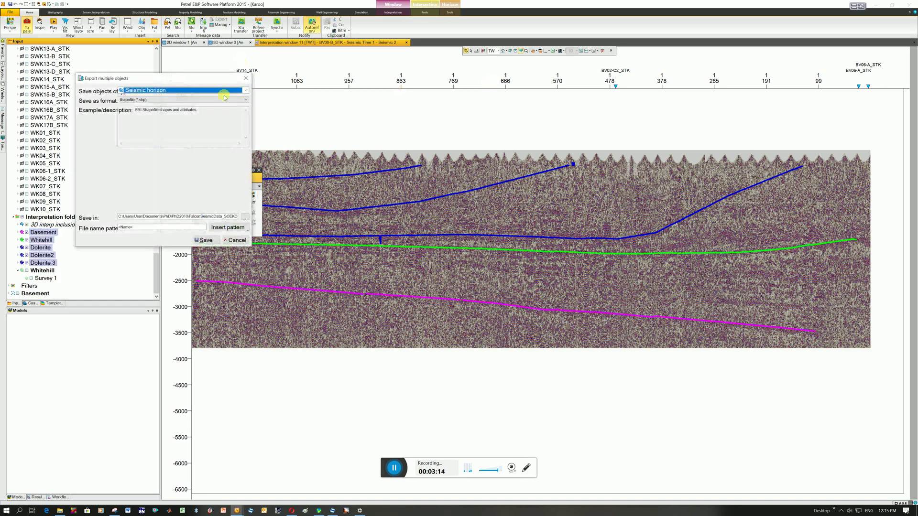
left_click(245, 91)
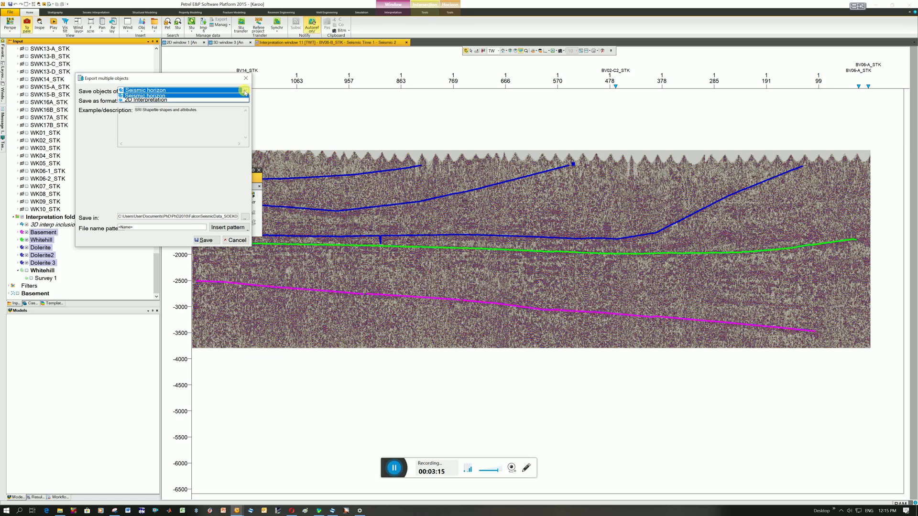
left_click(145, 99)
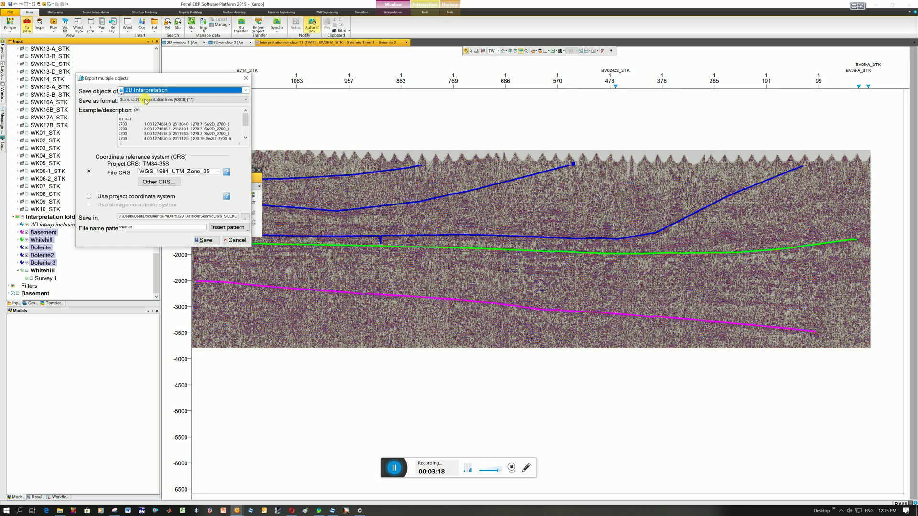
left_click(144, 102)
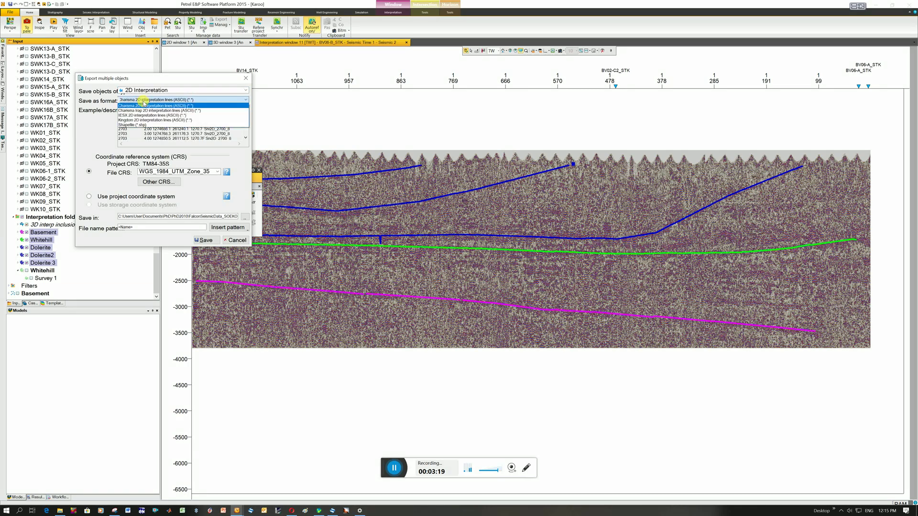
left_click(178, 105)
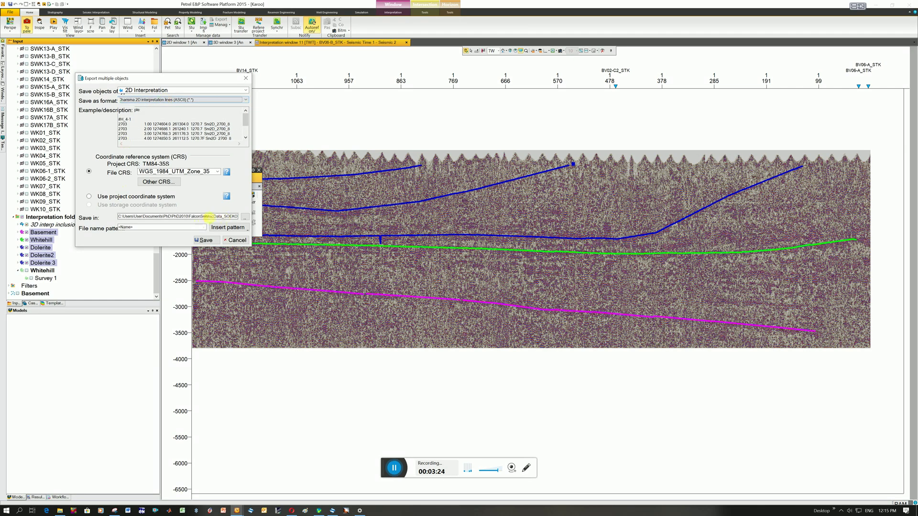
mouse_move(211, 217)
left_mouse_down()
mouse_move(263, 219)
mouse_move(219, 218)
left_mouse_up()
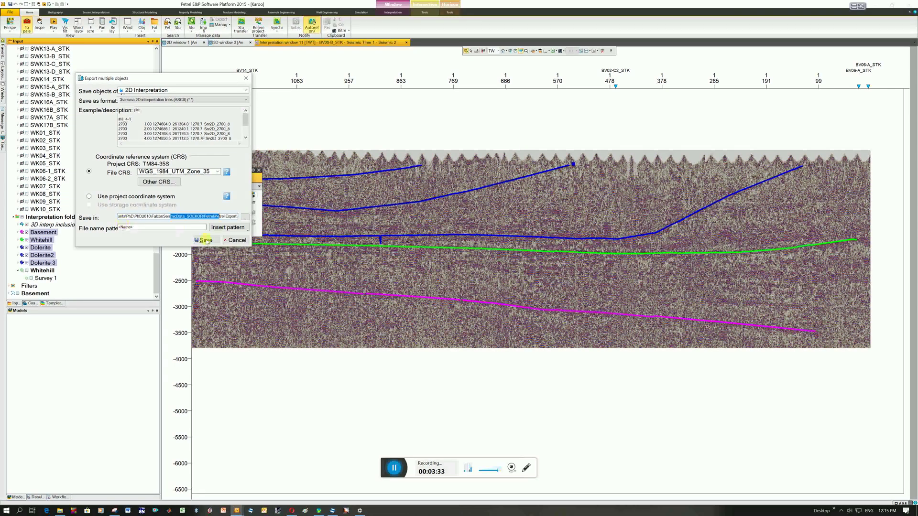
left_click(238, 241)
left_click(238, 242)
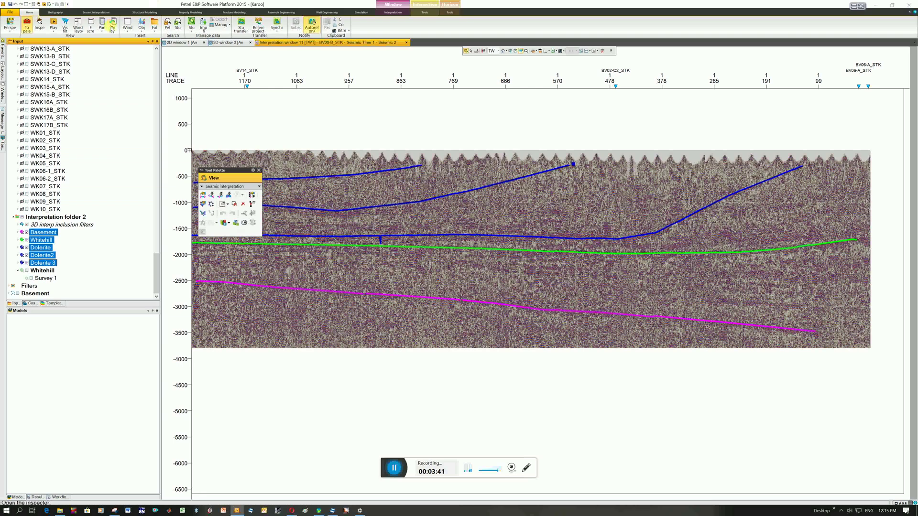
Start a file import and browse the Survey 1-UNIQ1 to UNIQ4 files in Petrel Export
left_click(204, 29)
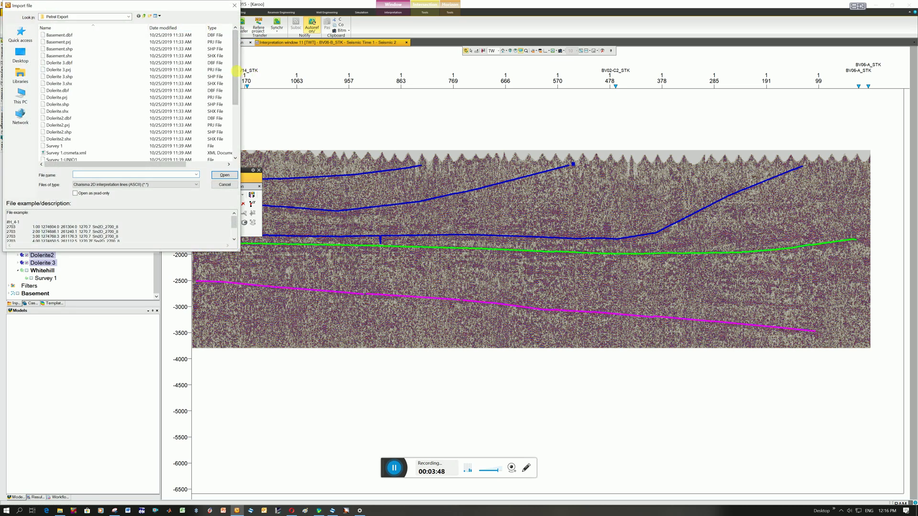
scroll(106, 67, "down", 4)
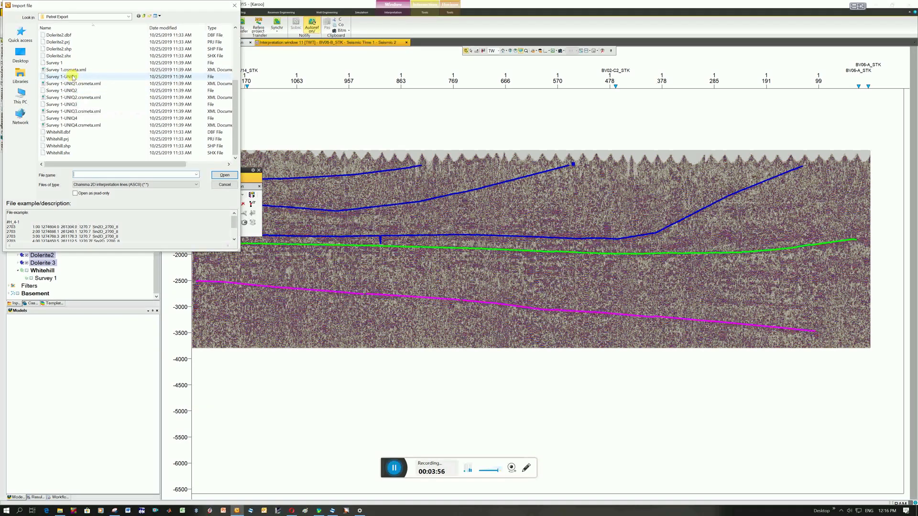
left_click(70, 76)
left_click(72, 91)
left_click(71, 104)
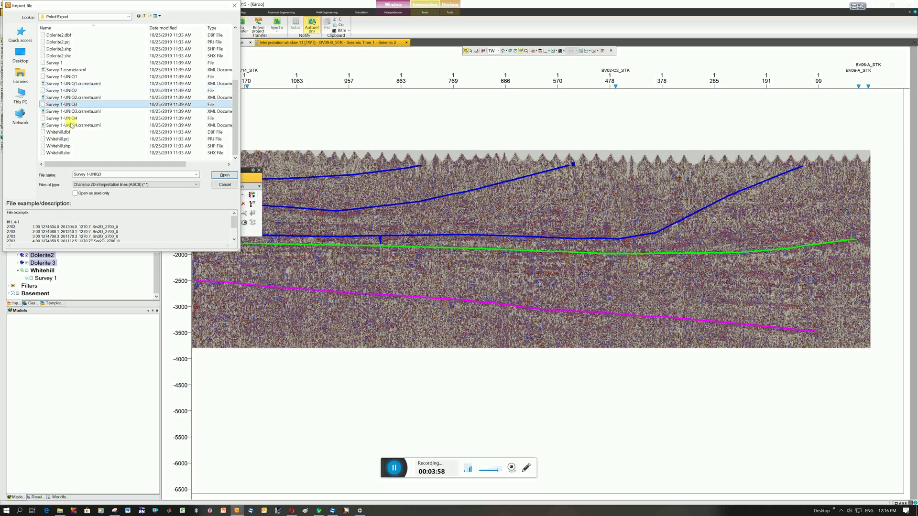
left_click(69, 118)
left_click_drag(128, 4, 197, 10)
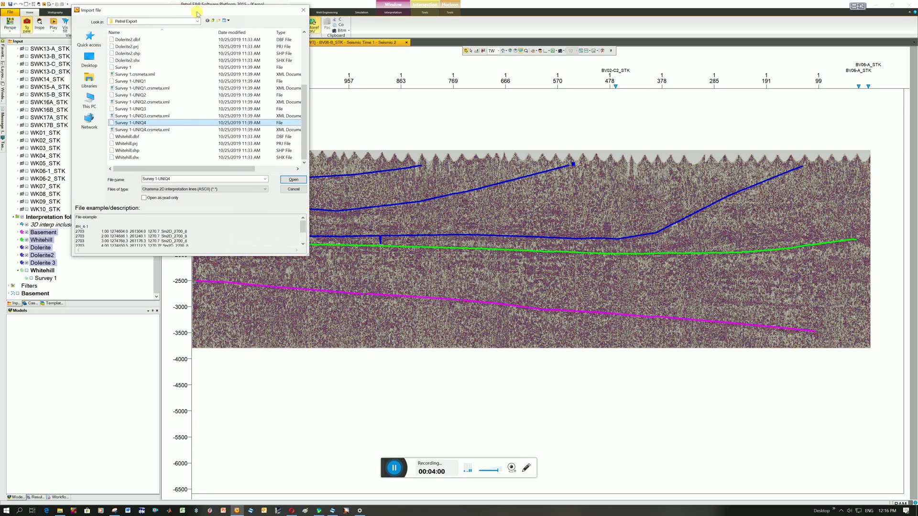
left_click(140, 82)
left_click(143, 95)
left_click(141, 109)
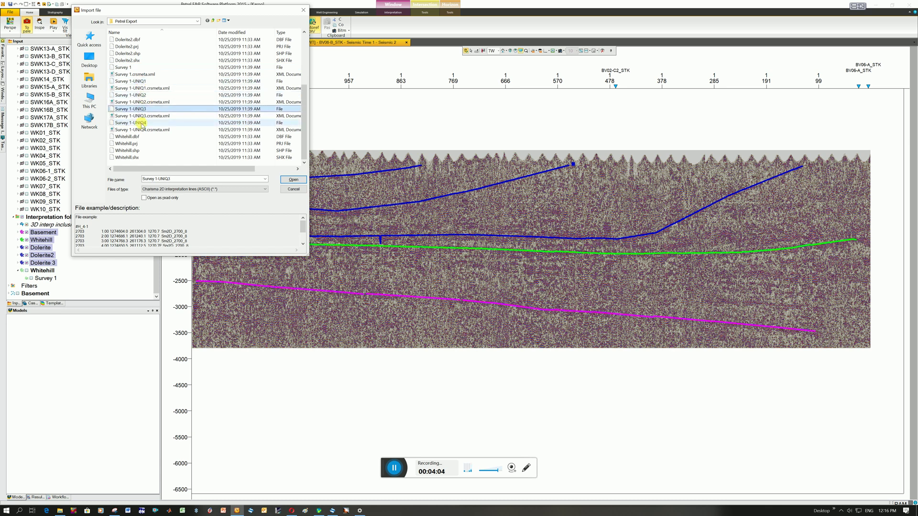
left_click(142, 123)
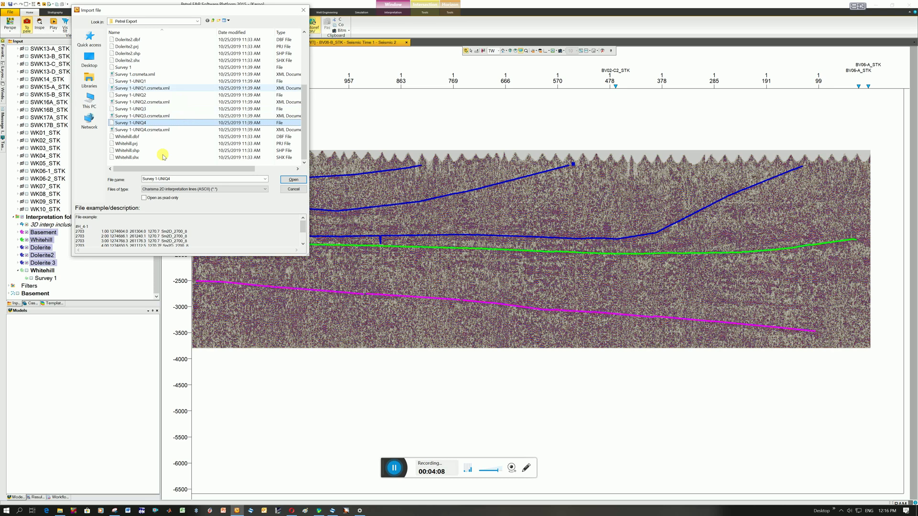
Set file type to Charisma 2D interpretation lines (ASCII) and load Survey 1-UNIQ2
left_click(205, 190)
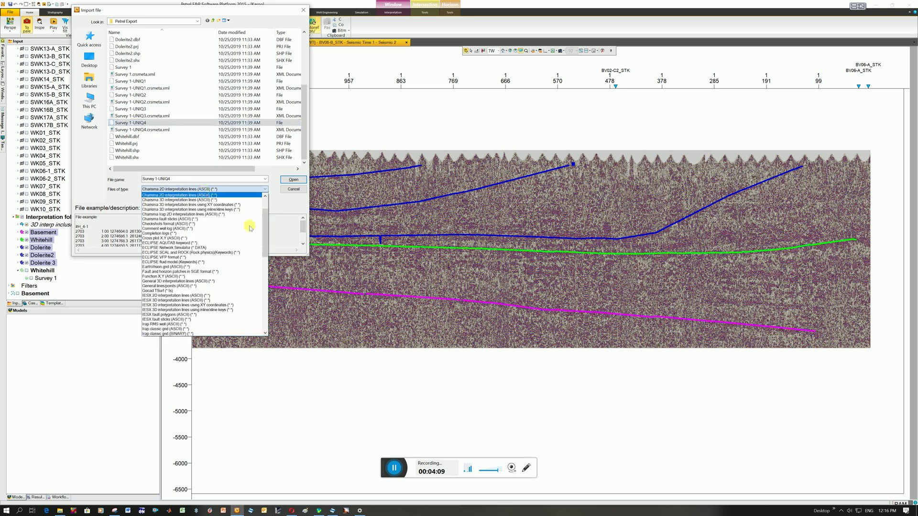
scroll(263, 207, "up", 2)
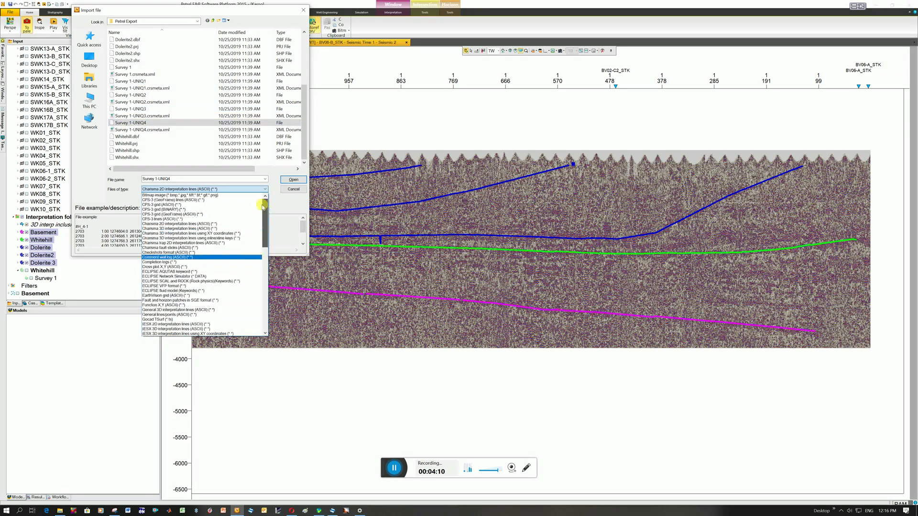
left_click(179, 224)
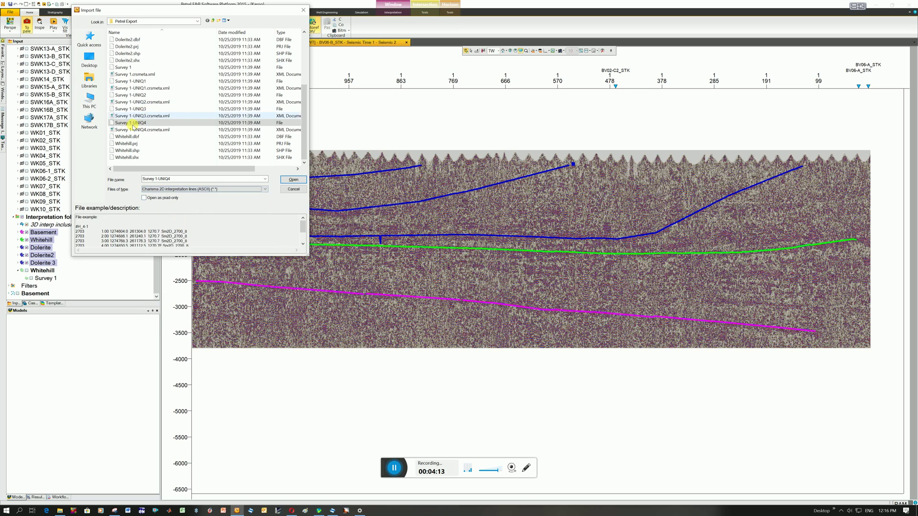
double_click(135, 95)
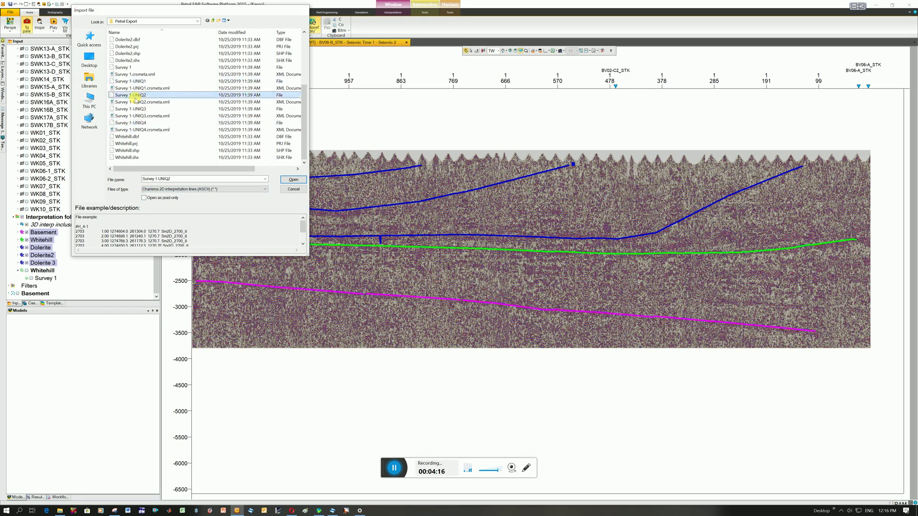
Tick the new Dolerite folder at the bottom of the Input tree to draw it on BV06-B
scroll(157, 268, "down", 1)
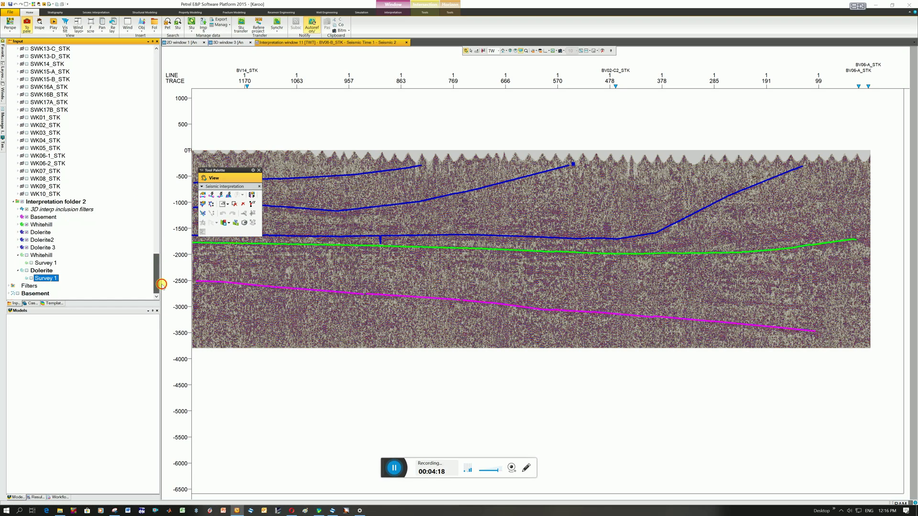
left_click(27, 271)
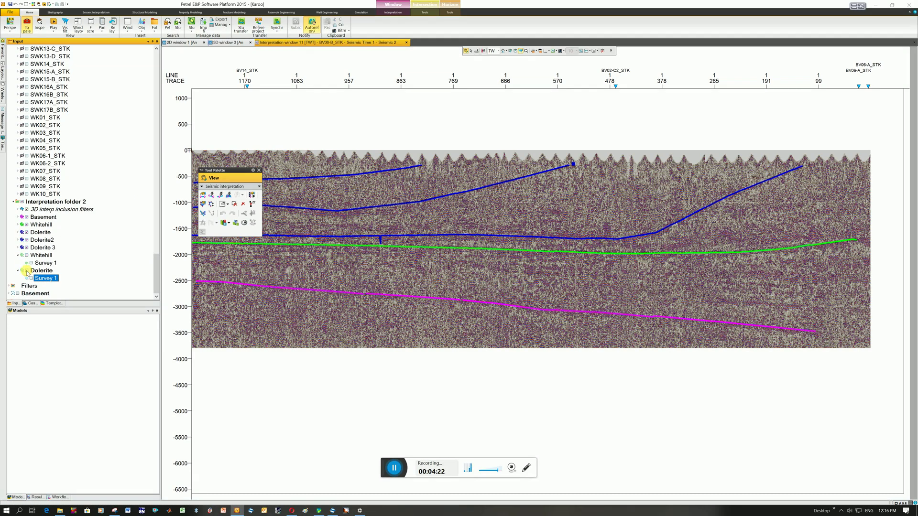